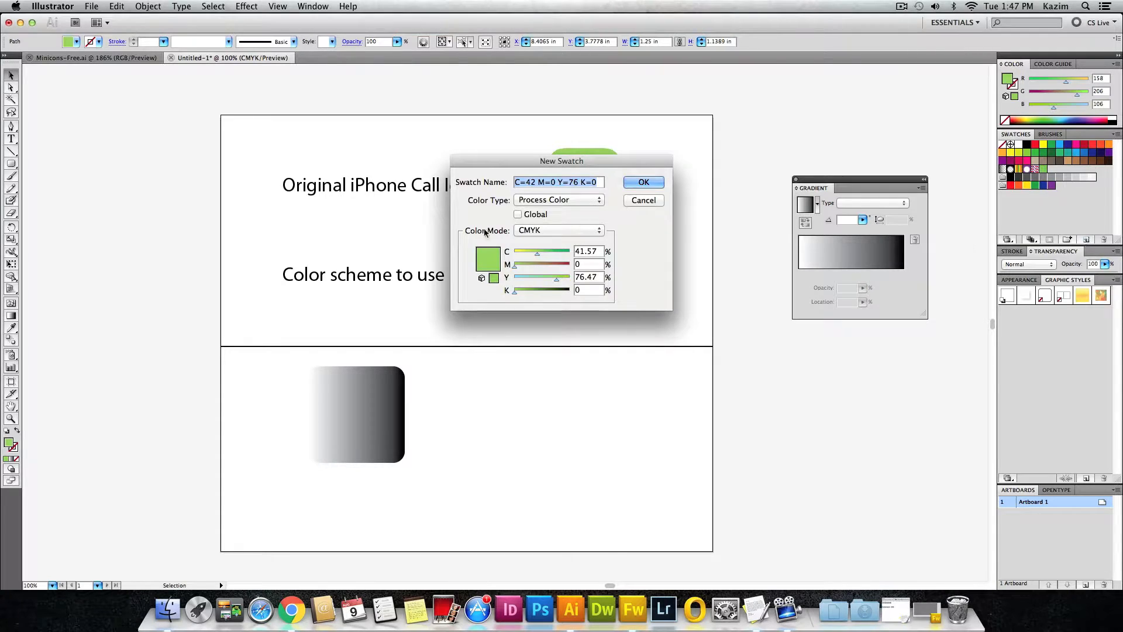
Save the light green (C=42 M=0 Y=76 K=0) and darker green (C=69 M=0 Y=100 K=0) of the color scheme squares as process color swatches
drag(554, 163, 607, 325)
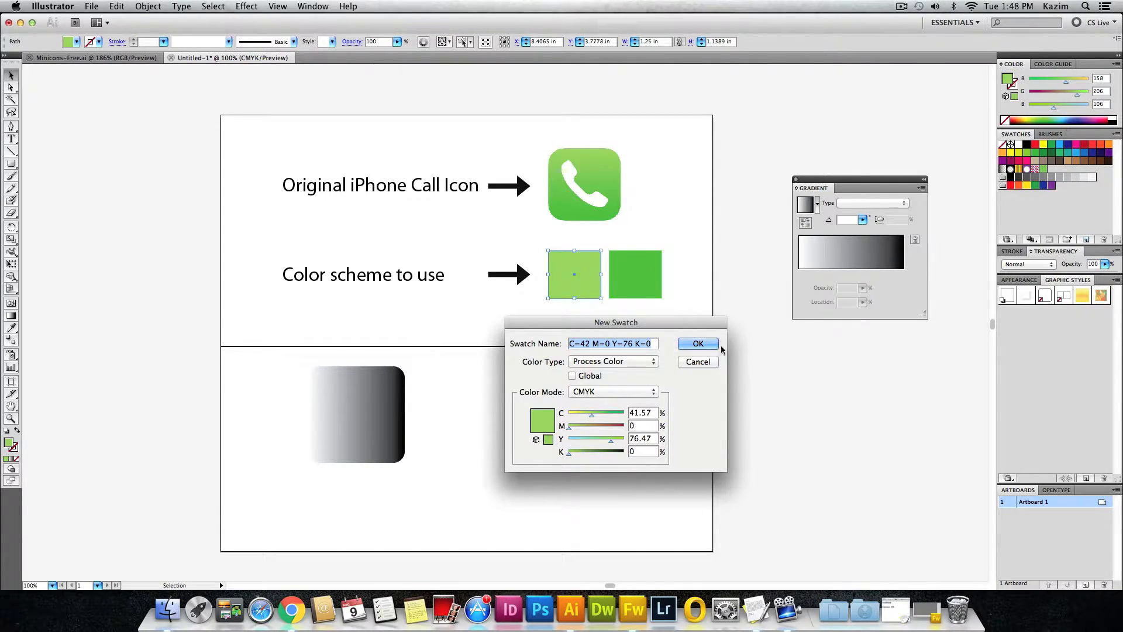
click(702, 343)
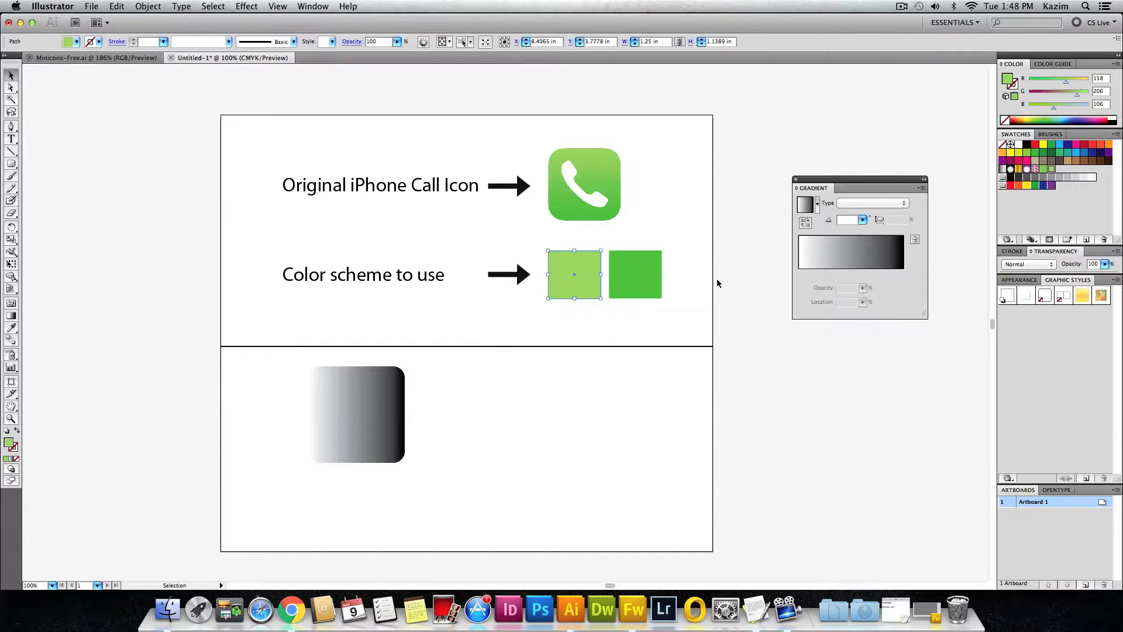
click(645, 274)
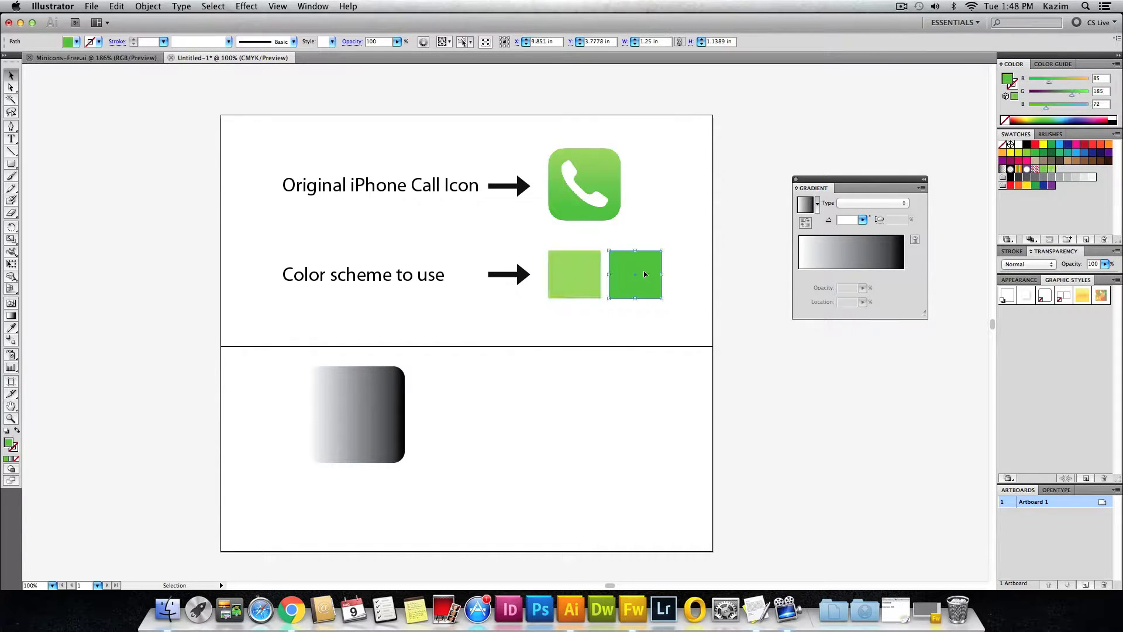
click(1086, 241)
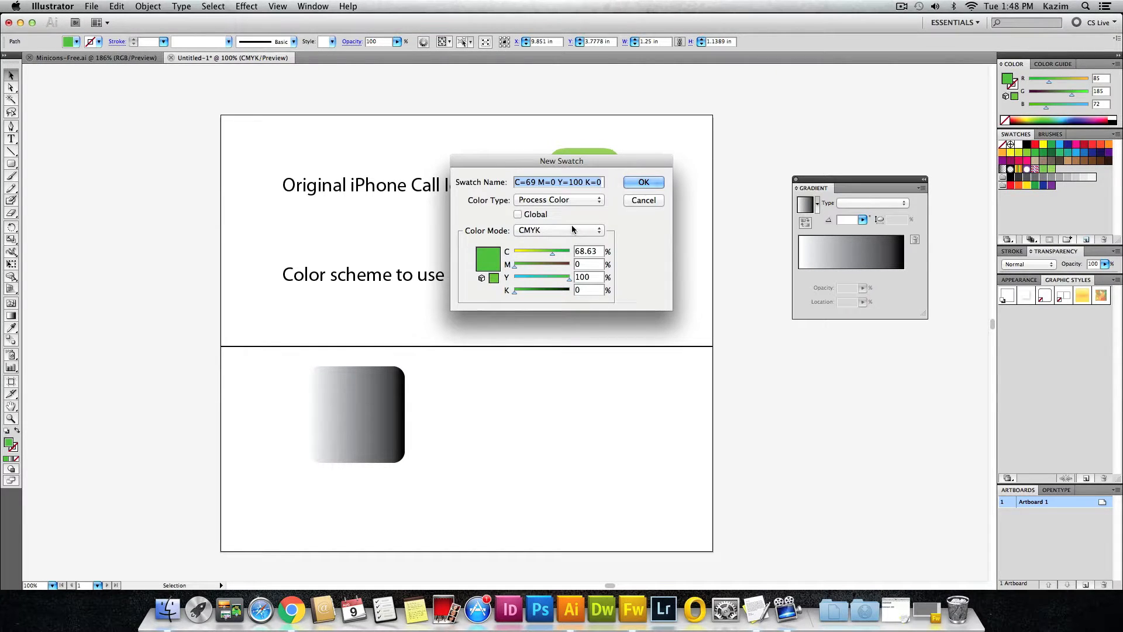
click(643, 182)
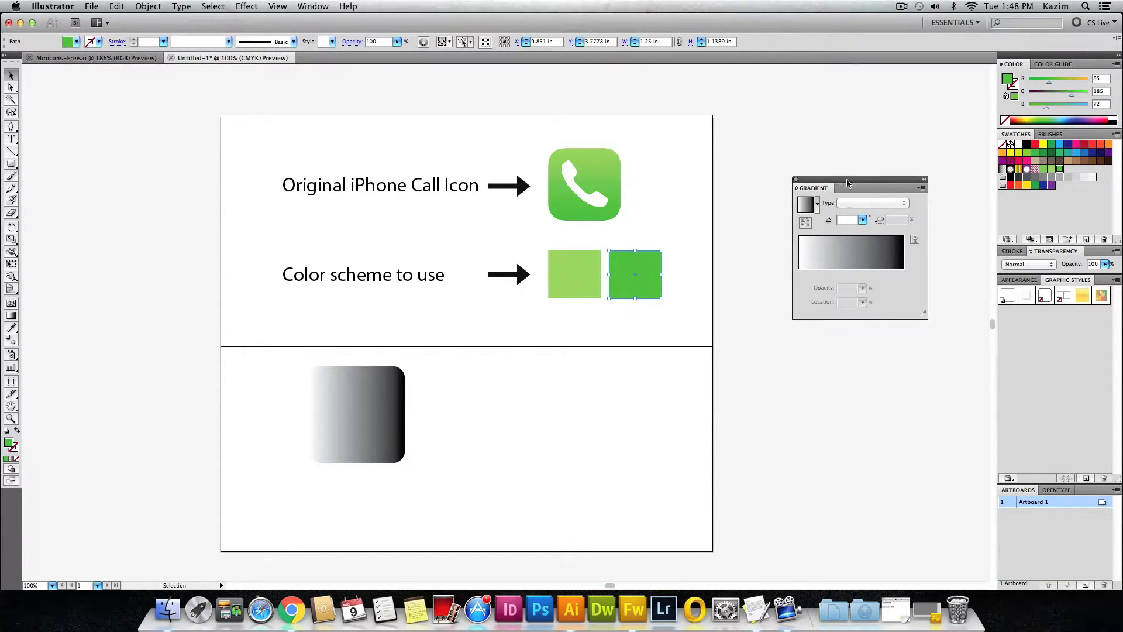
Set the starting color of the rounded square's linear gradient to the light green swatch C=42 M=0 Y=76 K=0
drag(846, 179, 818, 215)
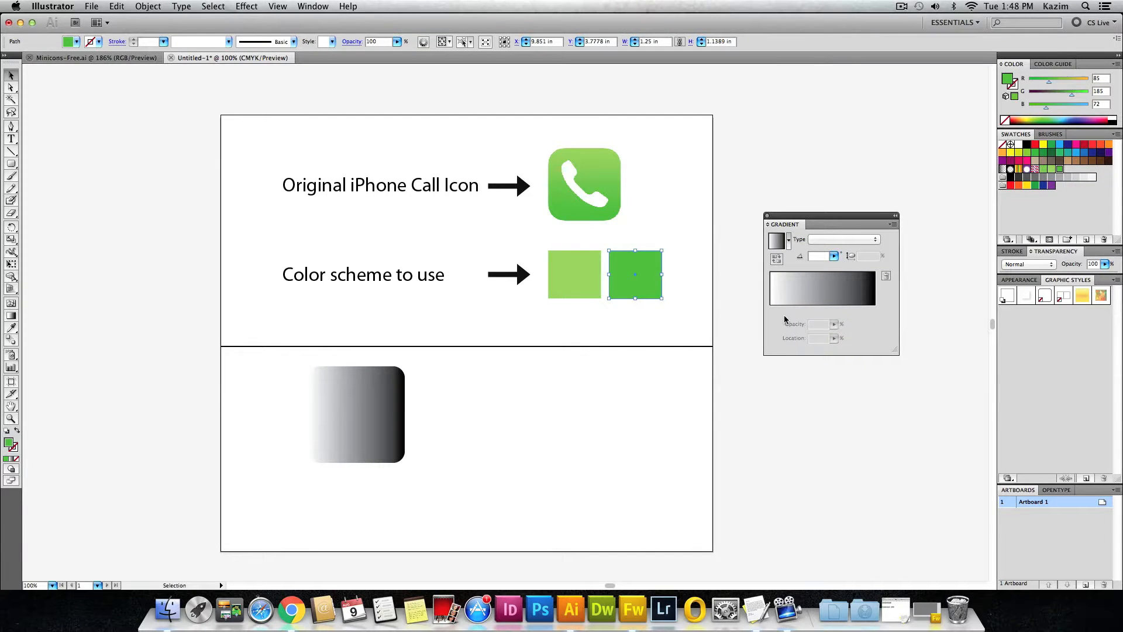
click(359, 413)
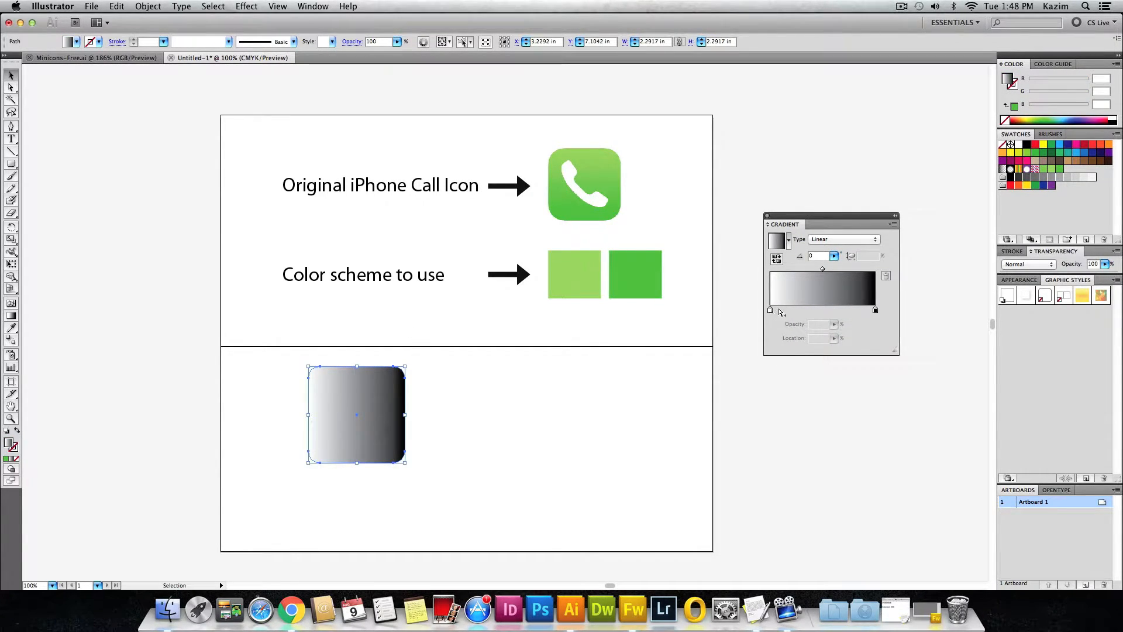
drag(810, 220, 802, 256)
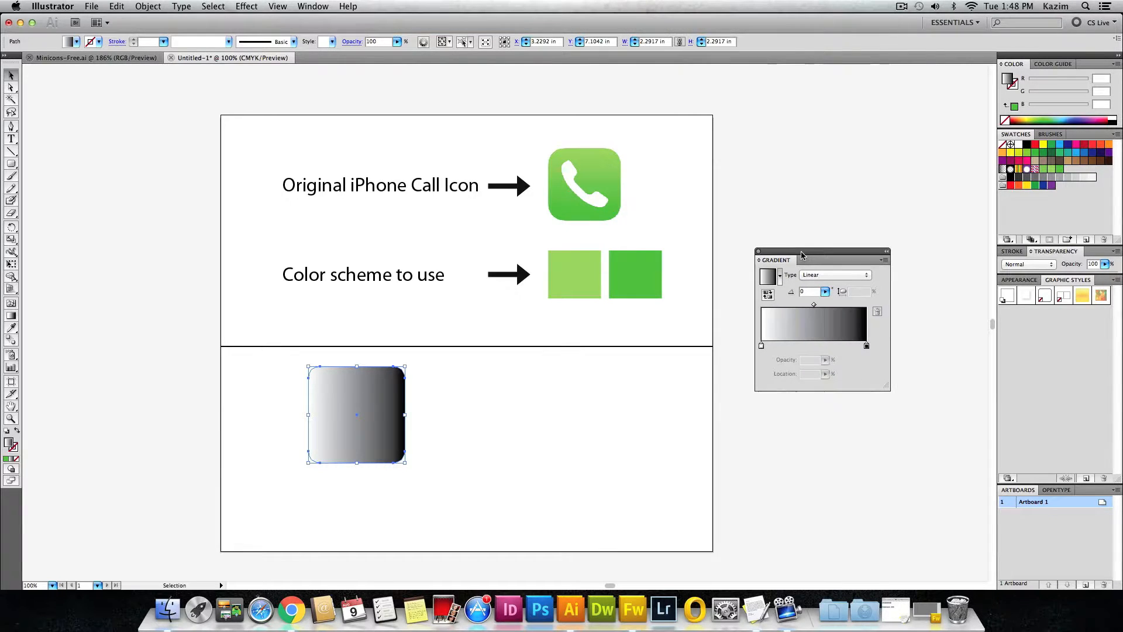
double_click(762, 348)
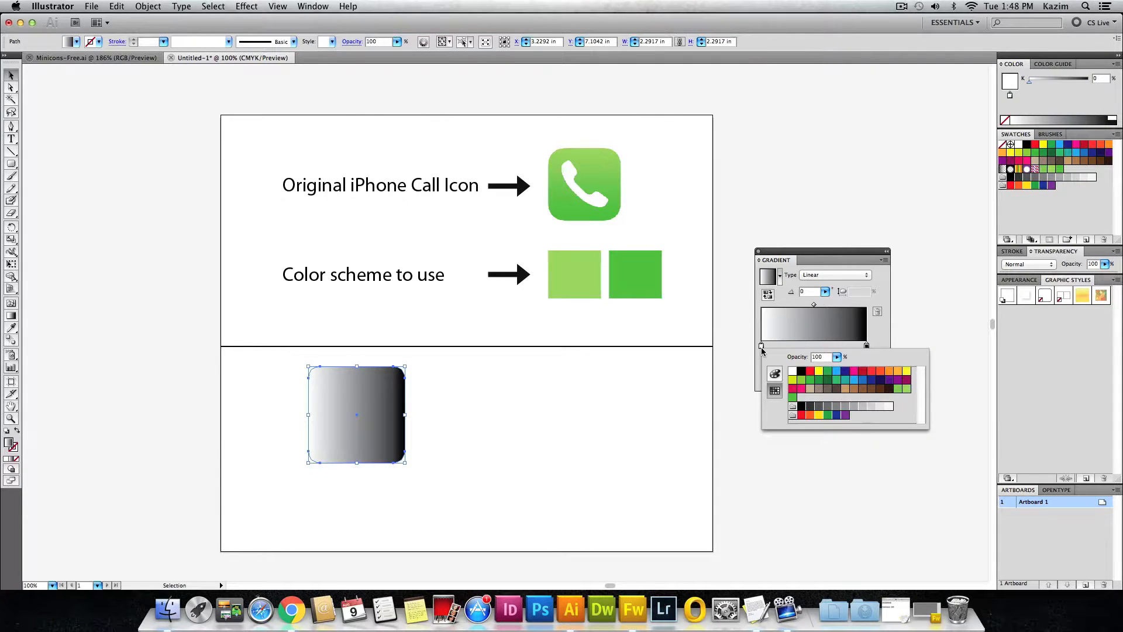
click(906, 389)
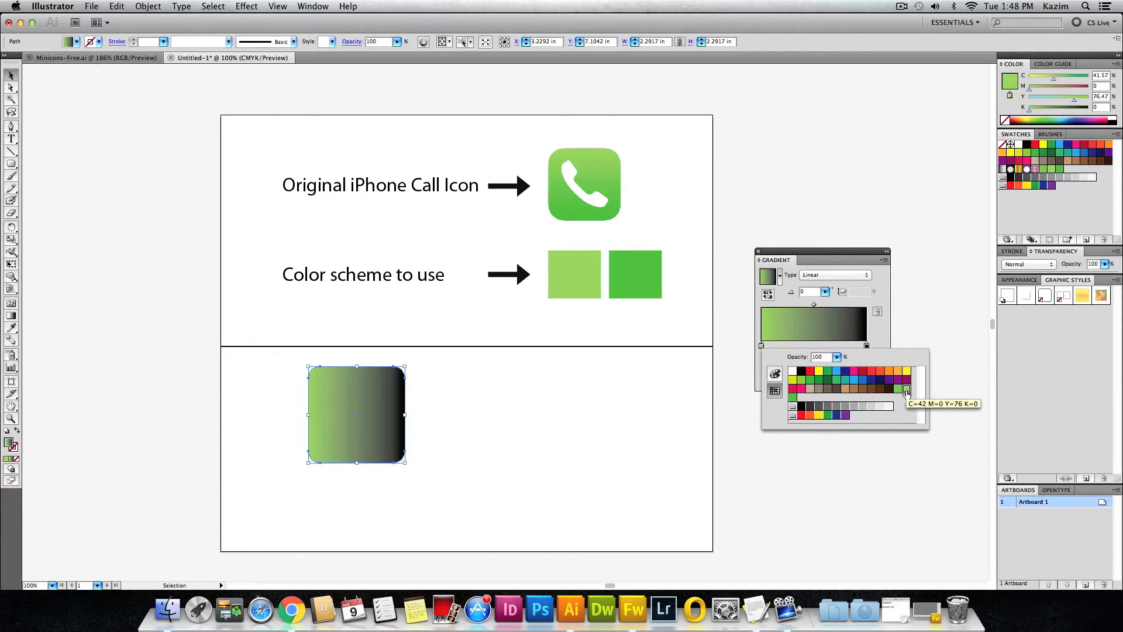
click(885, 335)
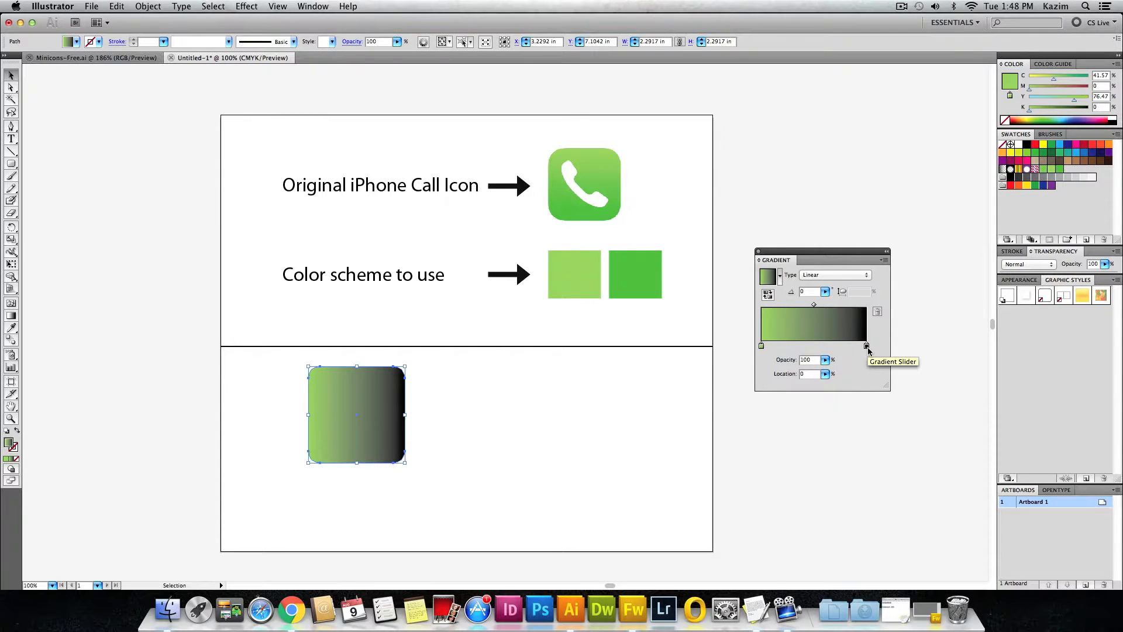
Set the end color of the rounded square's gradient to the saved darker green swatch, C=69 M=0 Y=100 K=0
double_click(867, 347)
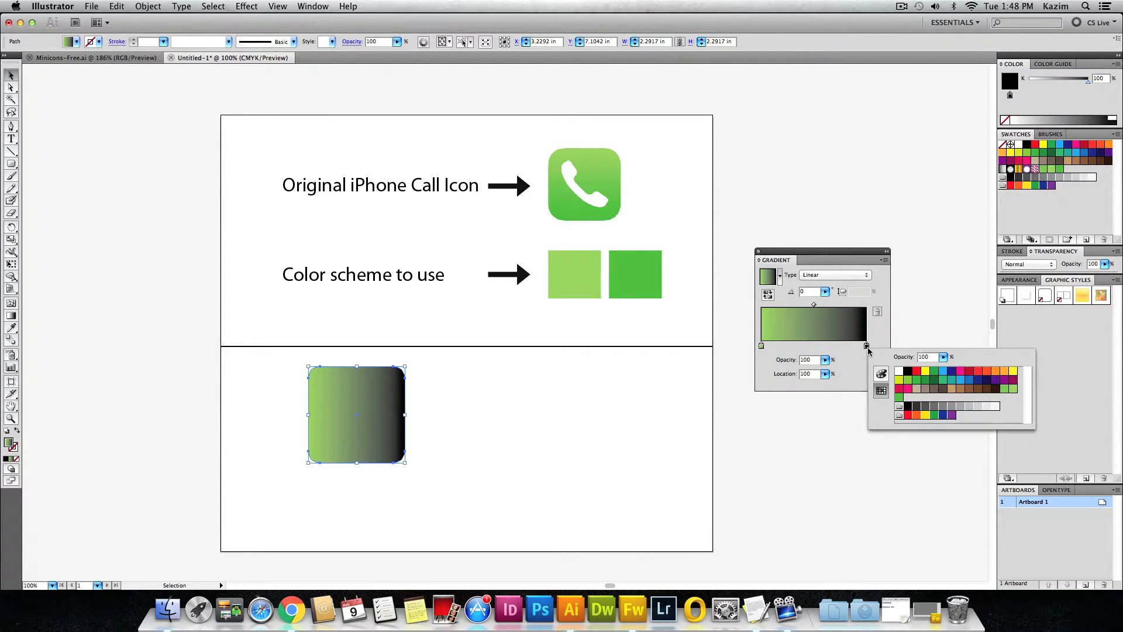
click(899, 397)
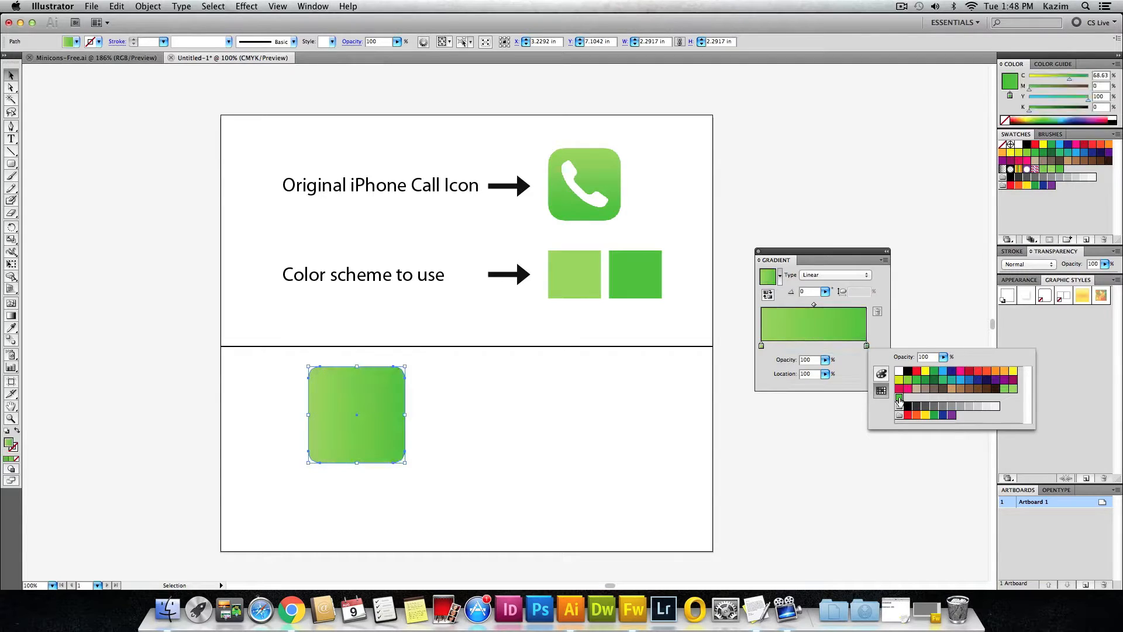
click(877, 331)
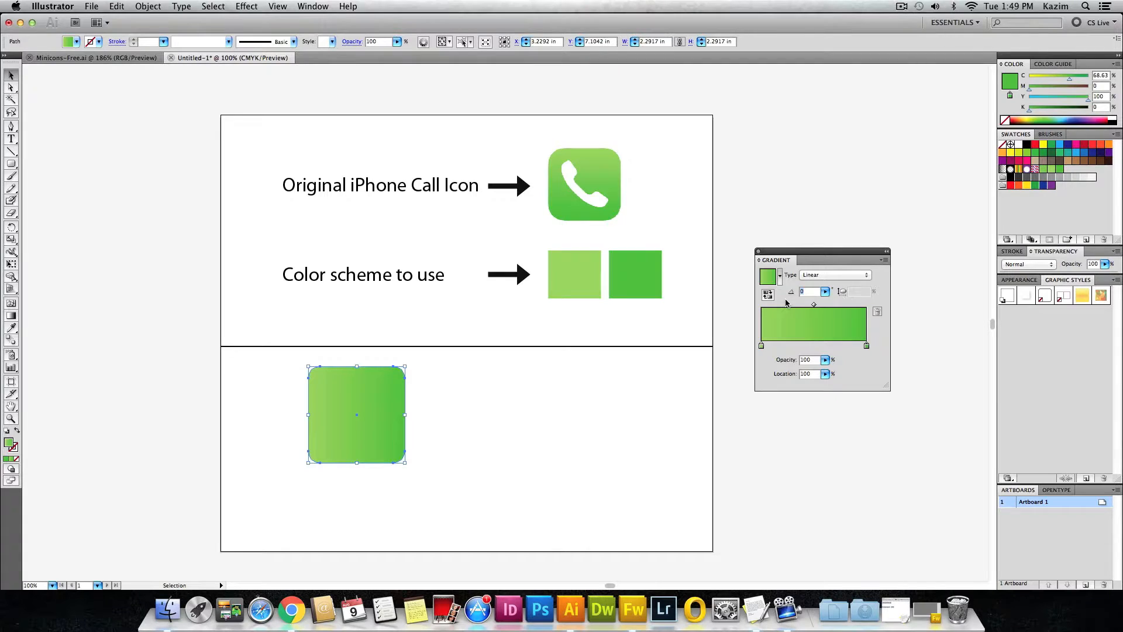
Set the square's gradient angle to 90° and reverse the gradient so light green is at the square's upper edge
text(90)
key(Return)
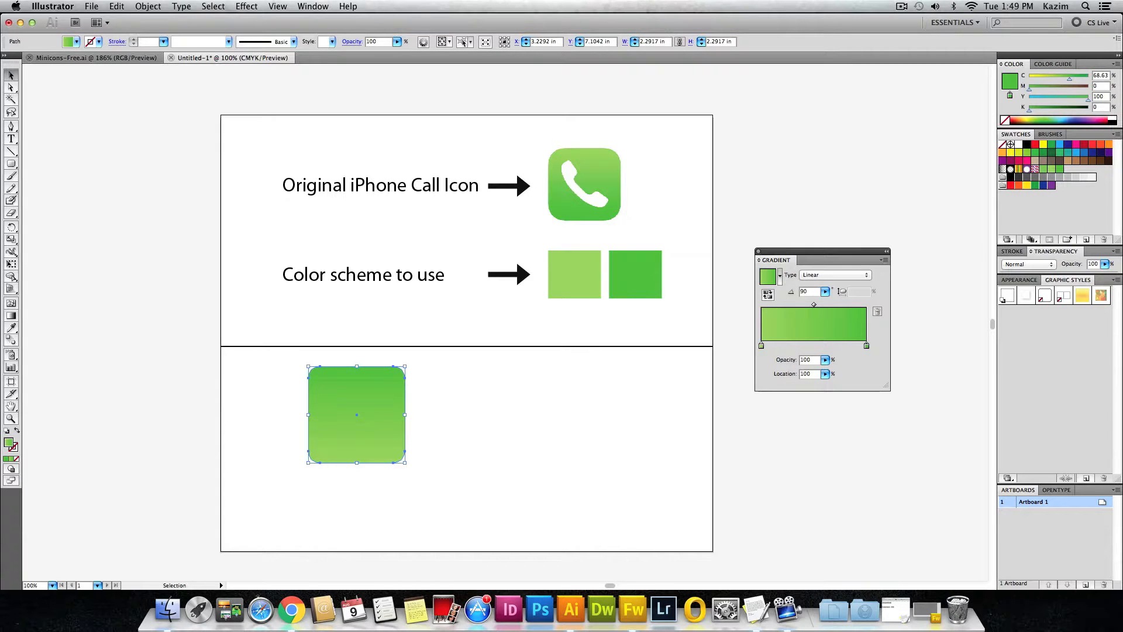
click(768, 295)
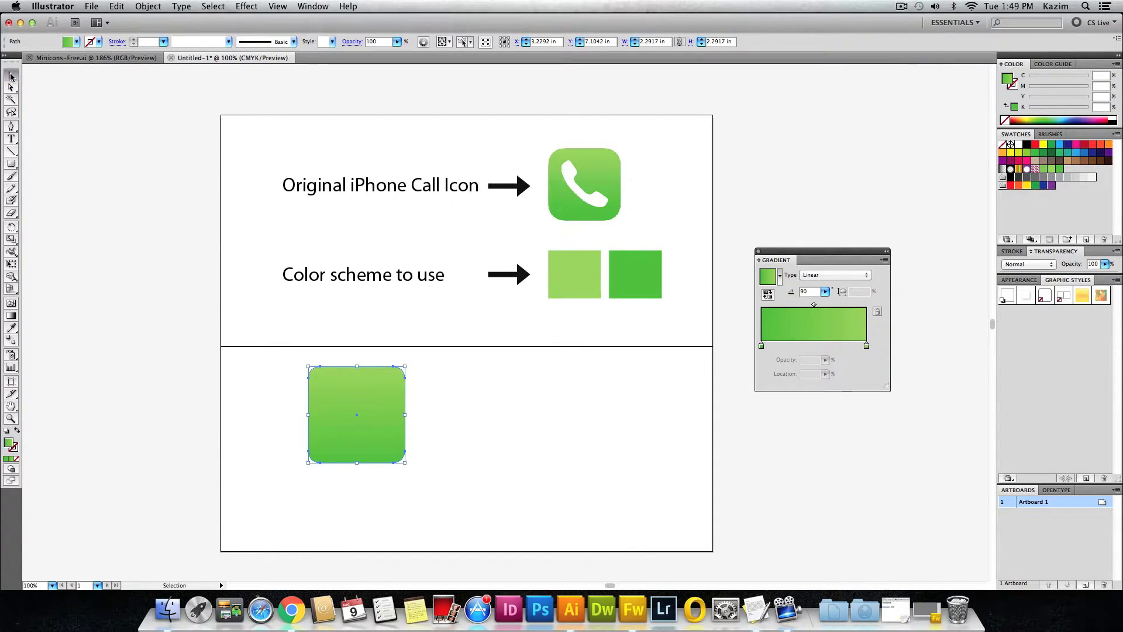
click(121, 153)
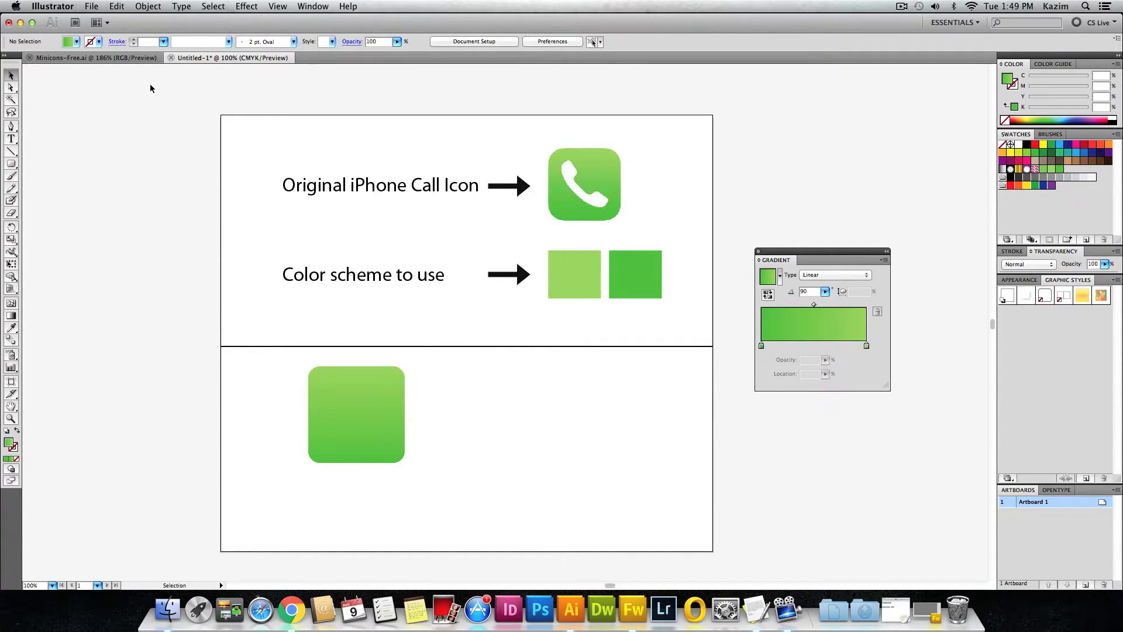
Copy the phone handset icon from the Minicons-Free.ai document, clearing the floating Gradient panel out of the way
click(105, 58)
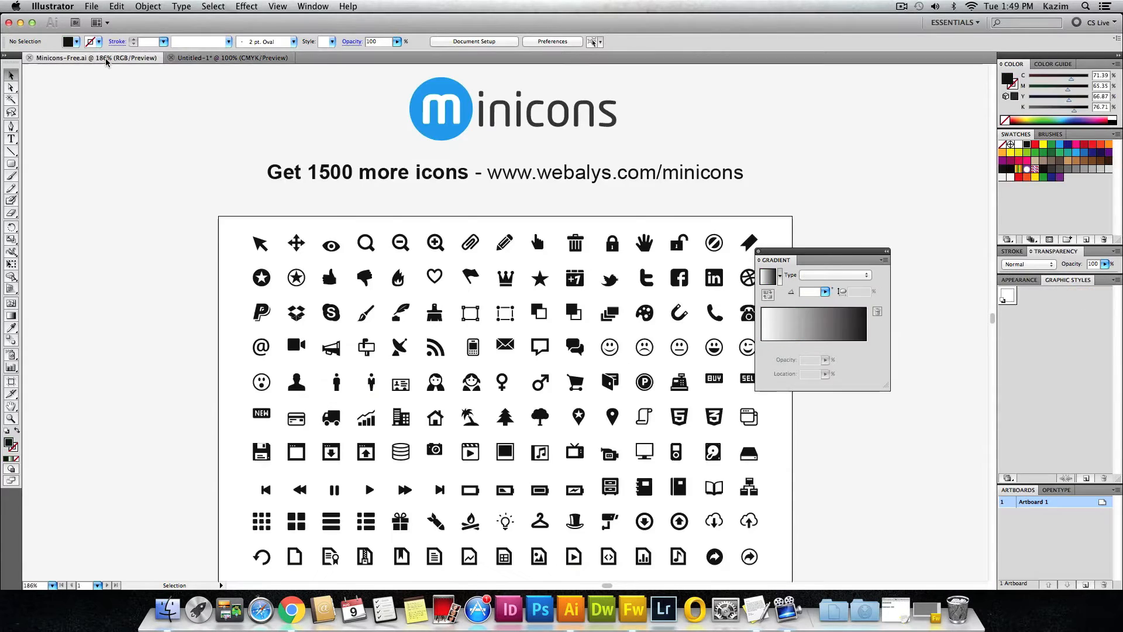
drag(784, 253, 848, 253)
click(821, 252)
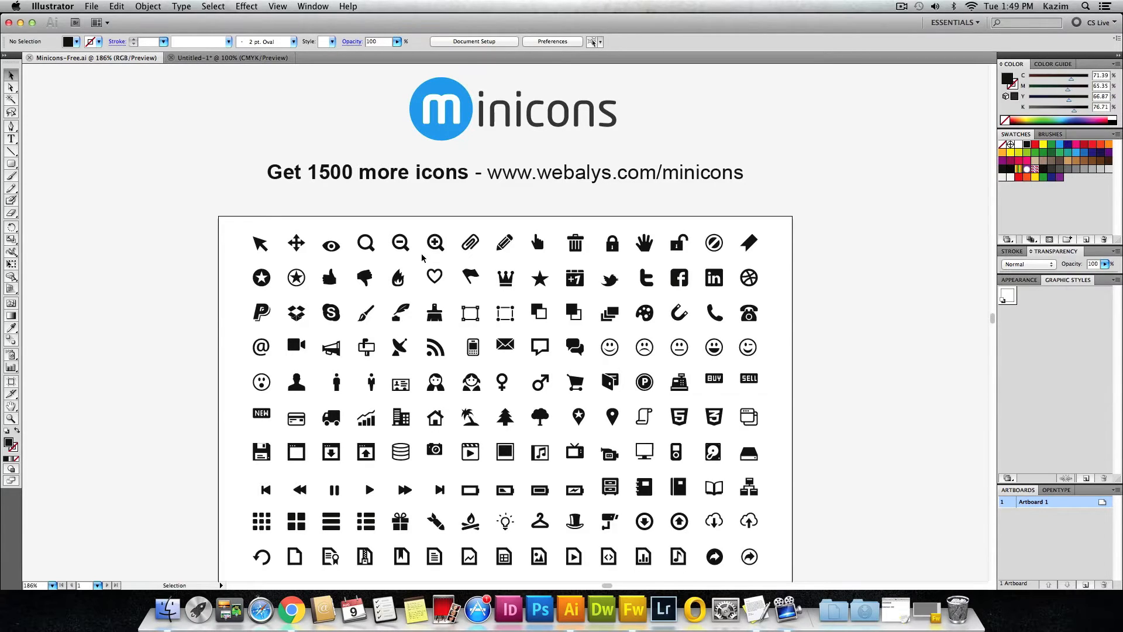
scroll(422, 257, down, 1)
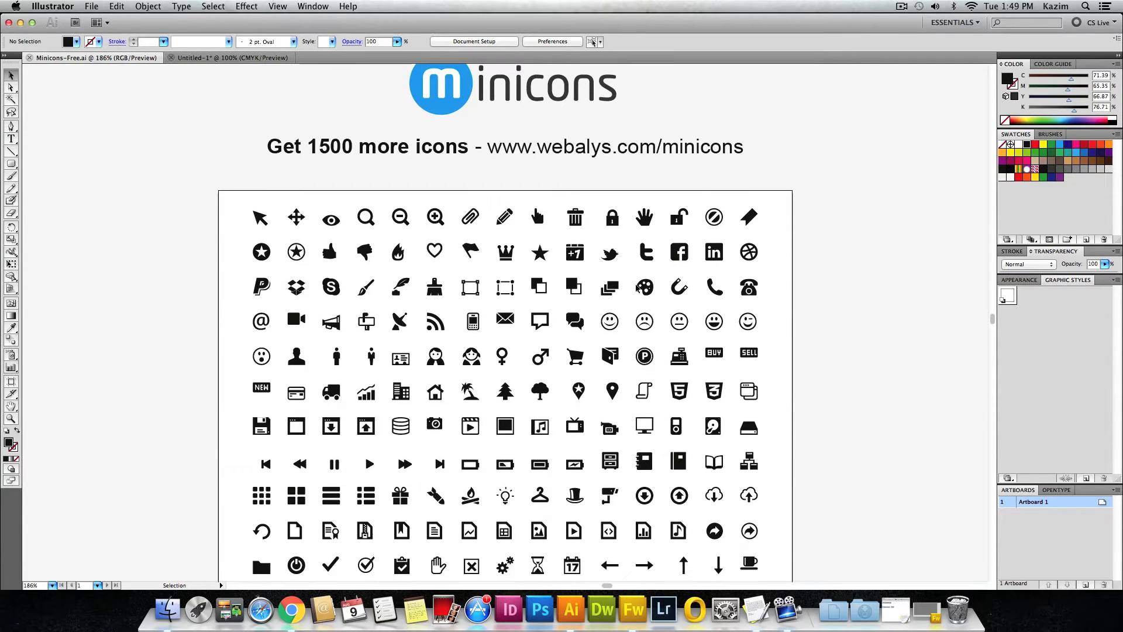
click(715, 289)
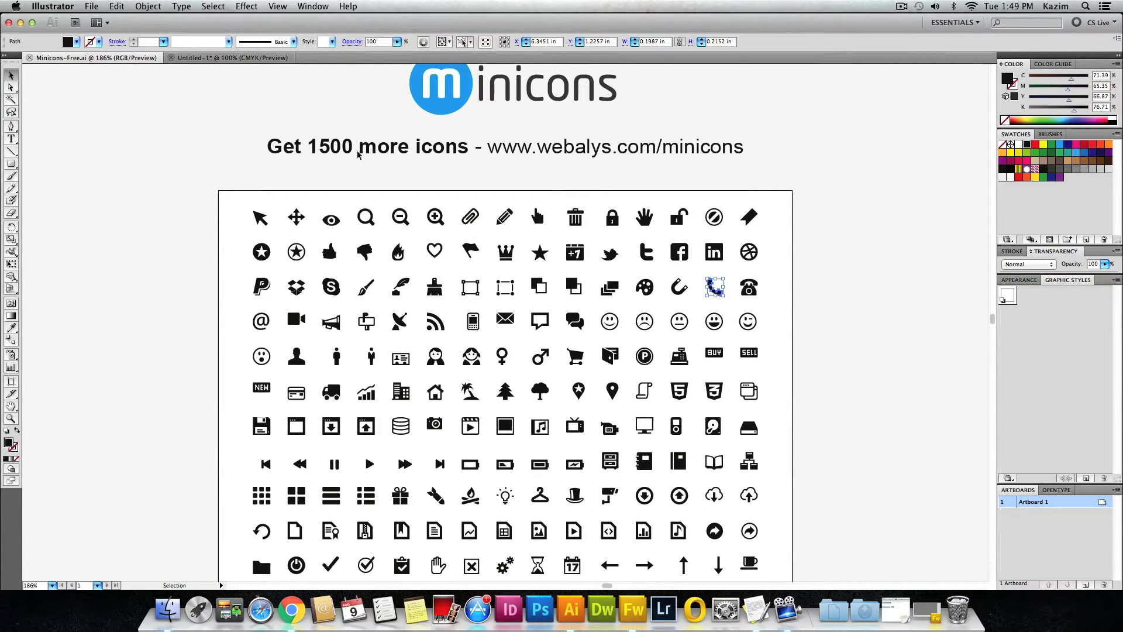
click(119, 6)
click(133, 62)
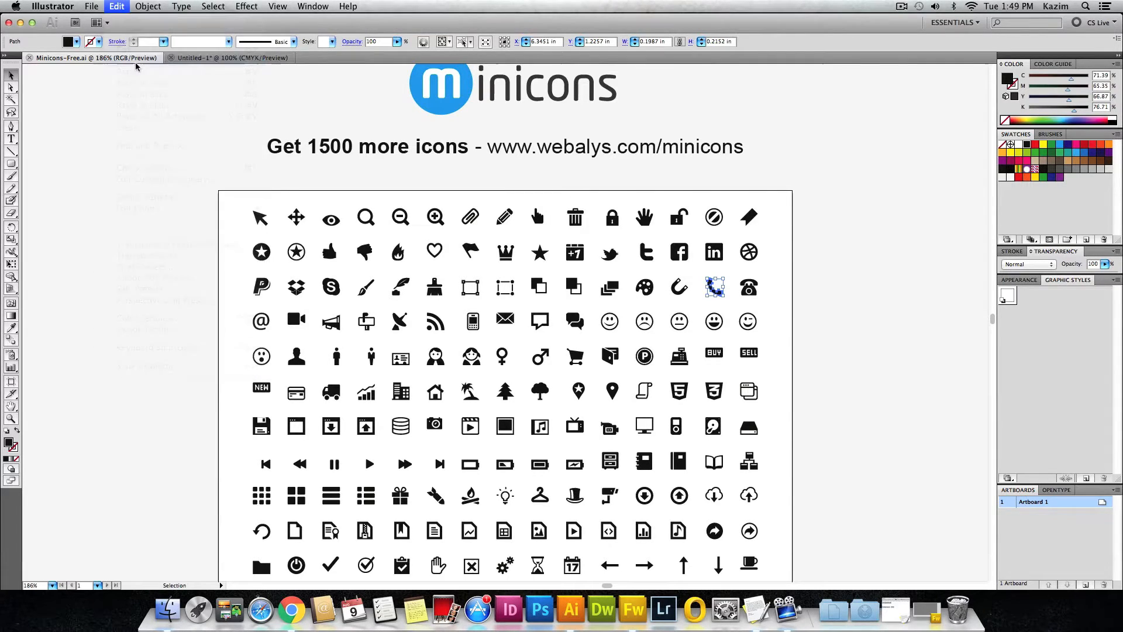
Paste the copied phone handset icon into the Untitled-1 document
click(215, 61)
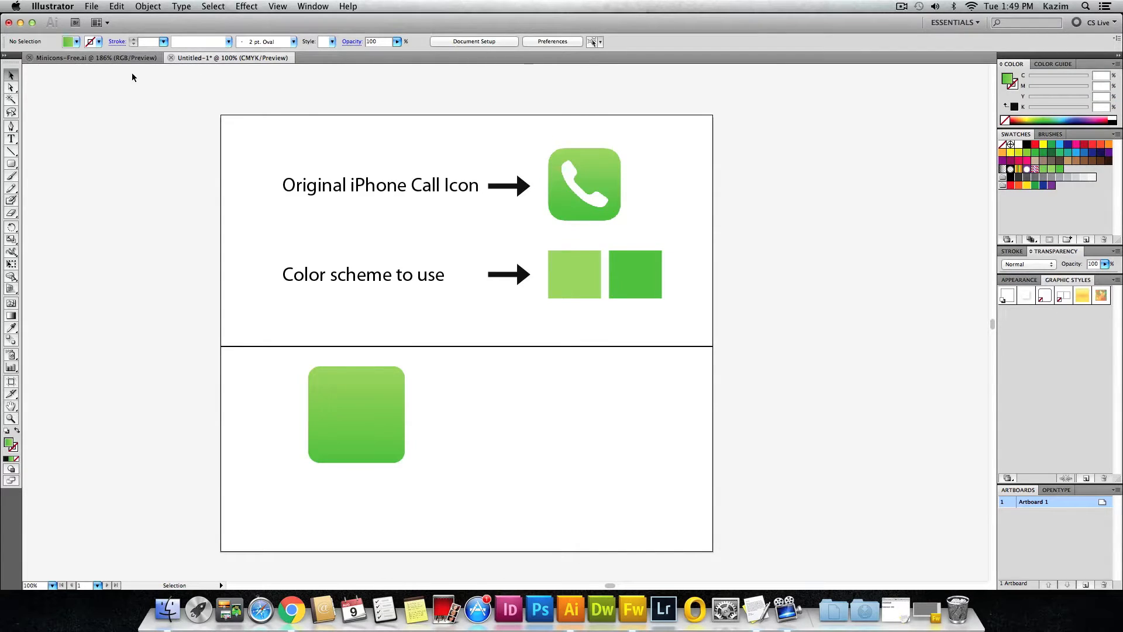
click(116, 8)
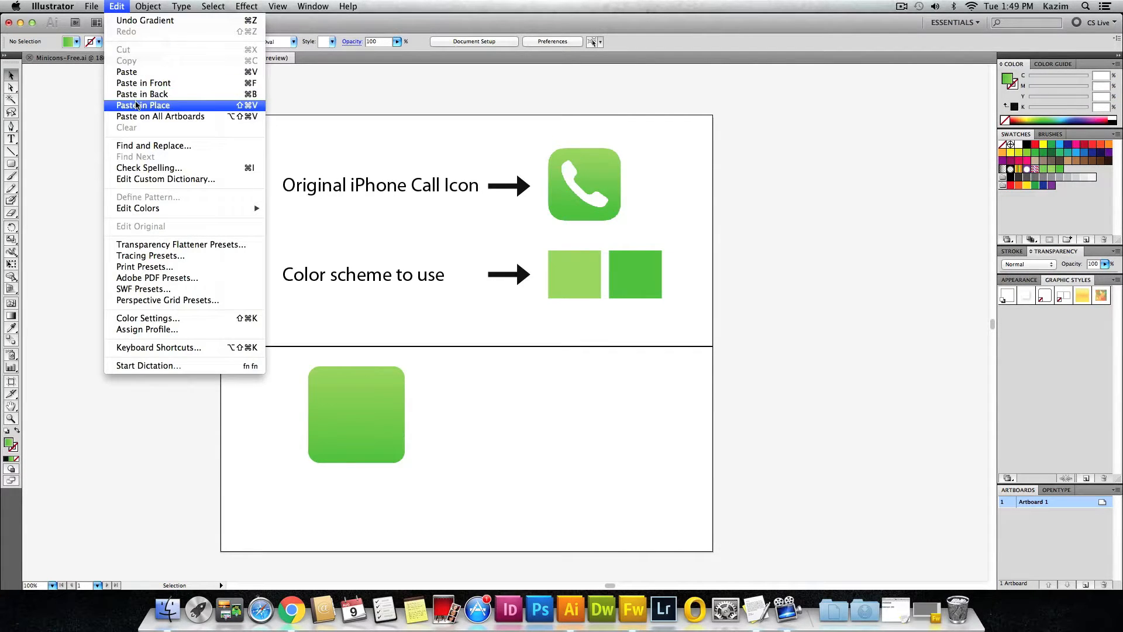
click(134, 82)
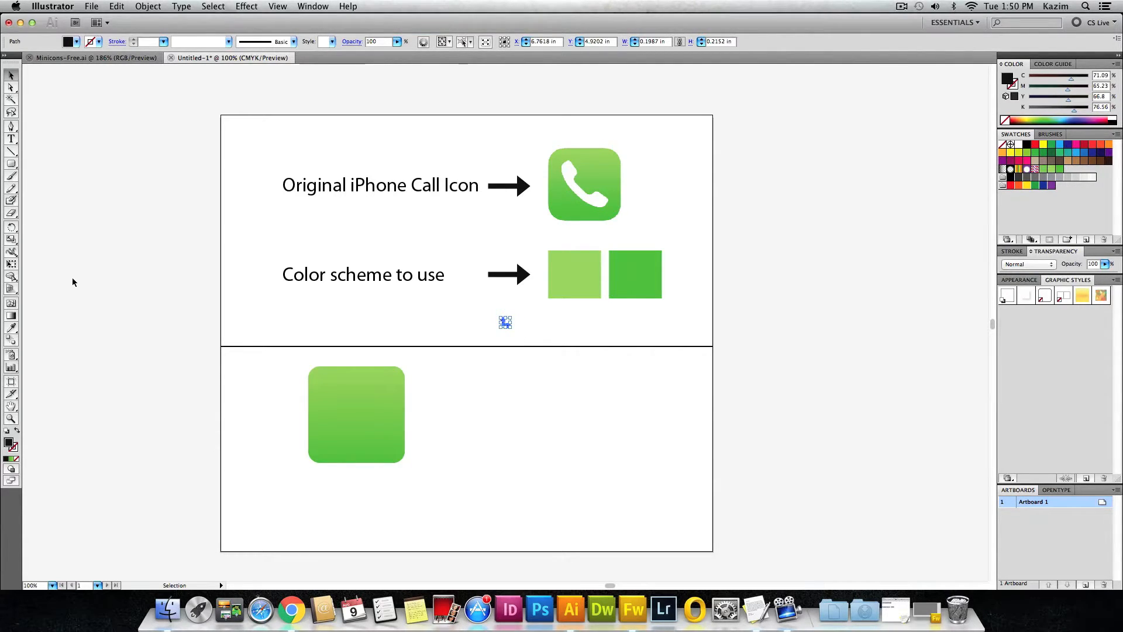
Enlarge the handset icon to about 1.18 by 1.28 in with Free Transform and place it on the middle of the green rounded square
click(11, 265)
drag(509, 328, 551, 381)
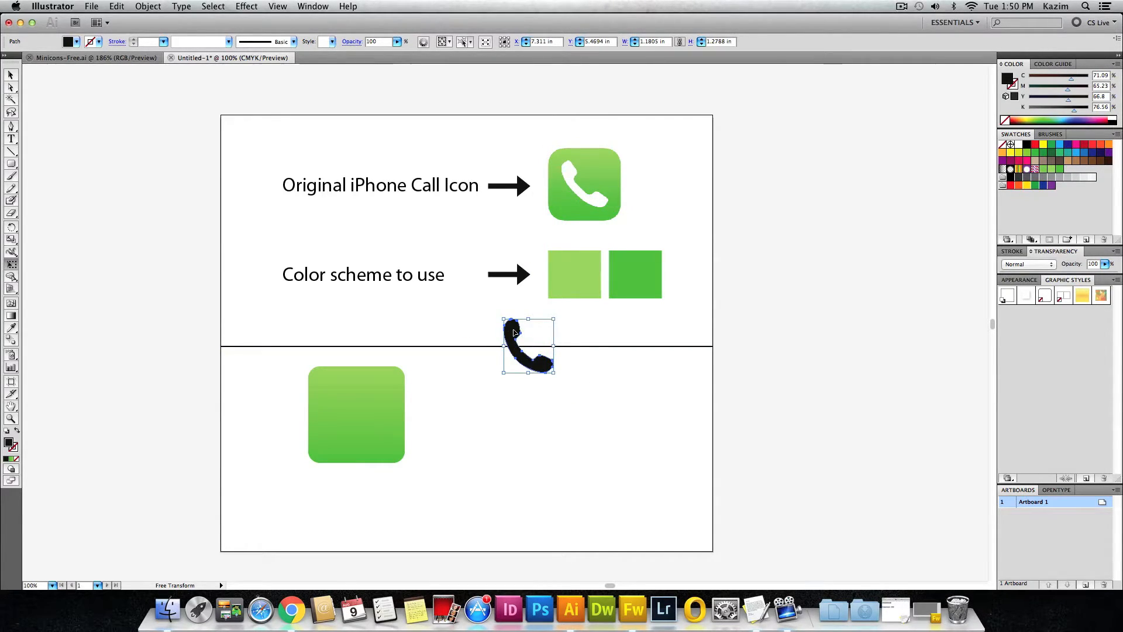
drag(513, 332, 344, 400)
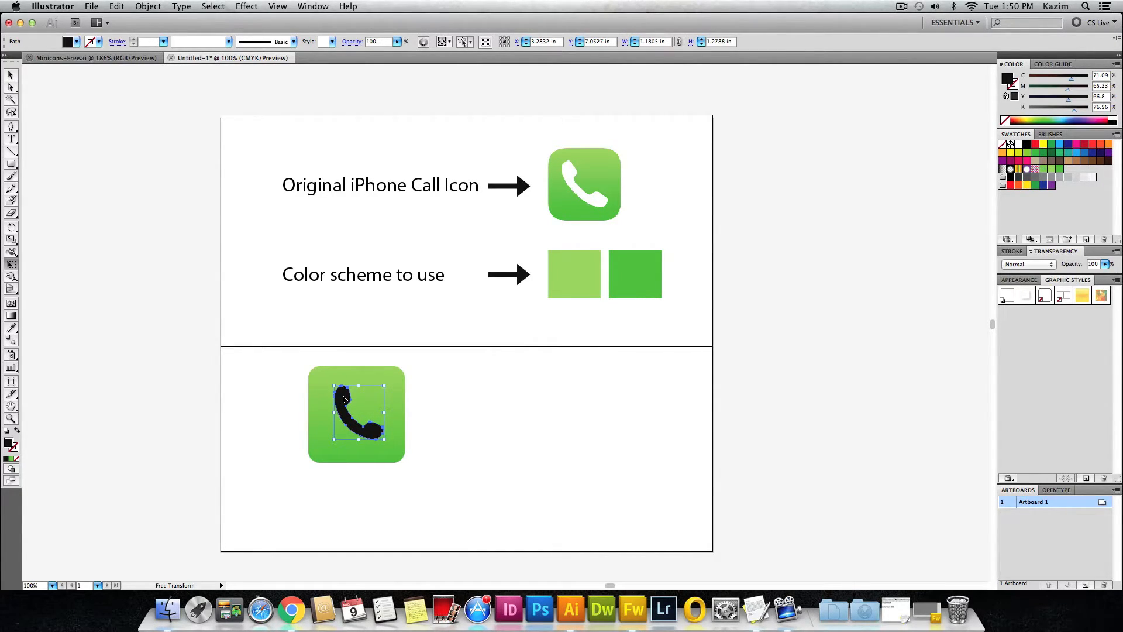
Change the handset icon's fill color to white
click(77, 42)
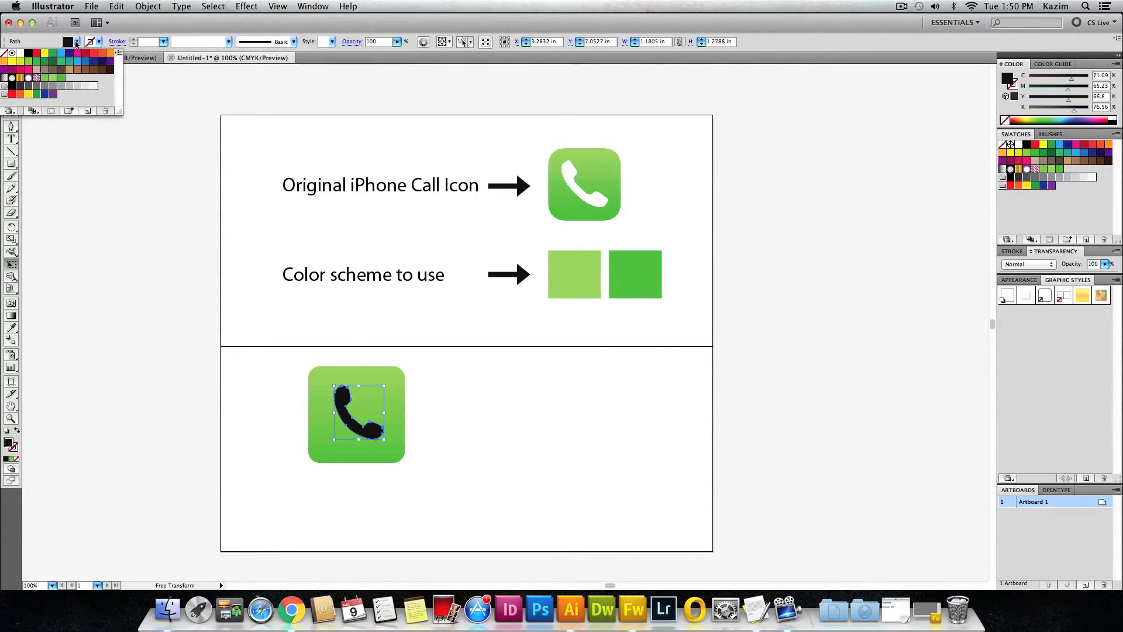
click(21, 54)
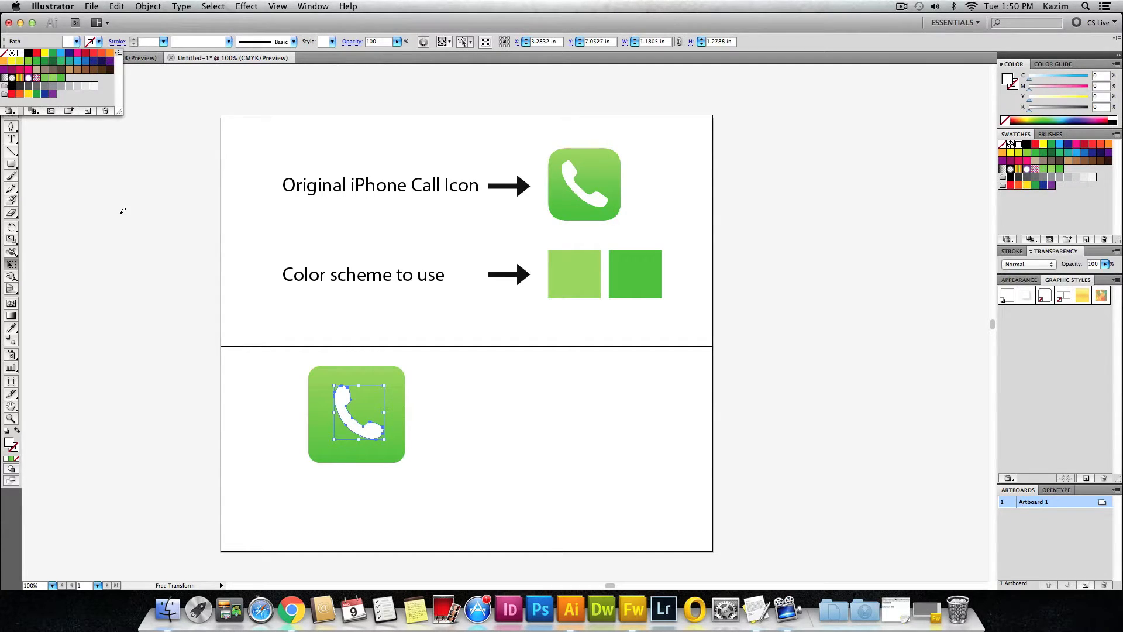
click(122, 211)
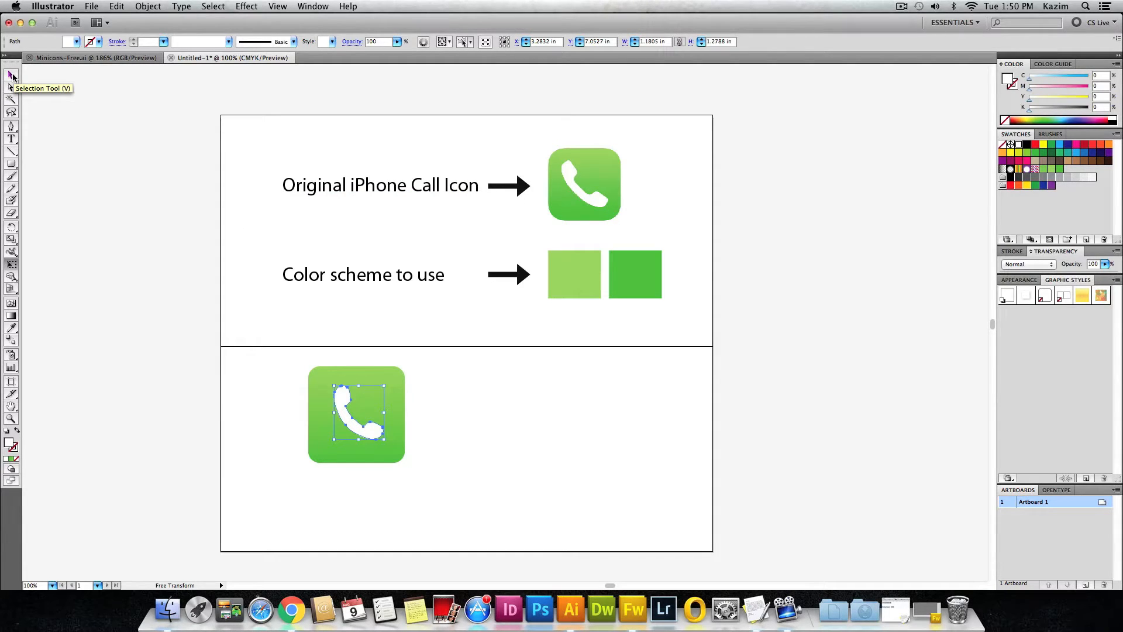
Shrink the green rounded square proportionally to about 1.83 in with Free Transform and nudge it up around the handset
click(11, 76)
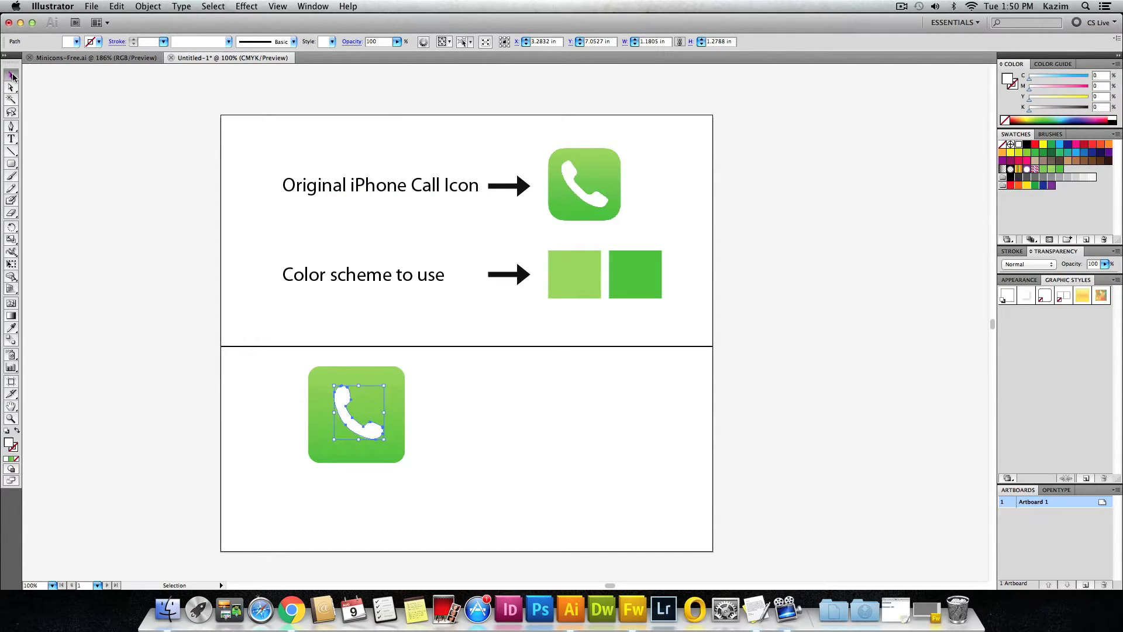
click(325, 458)
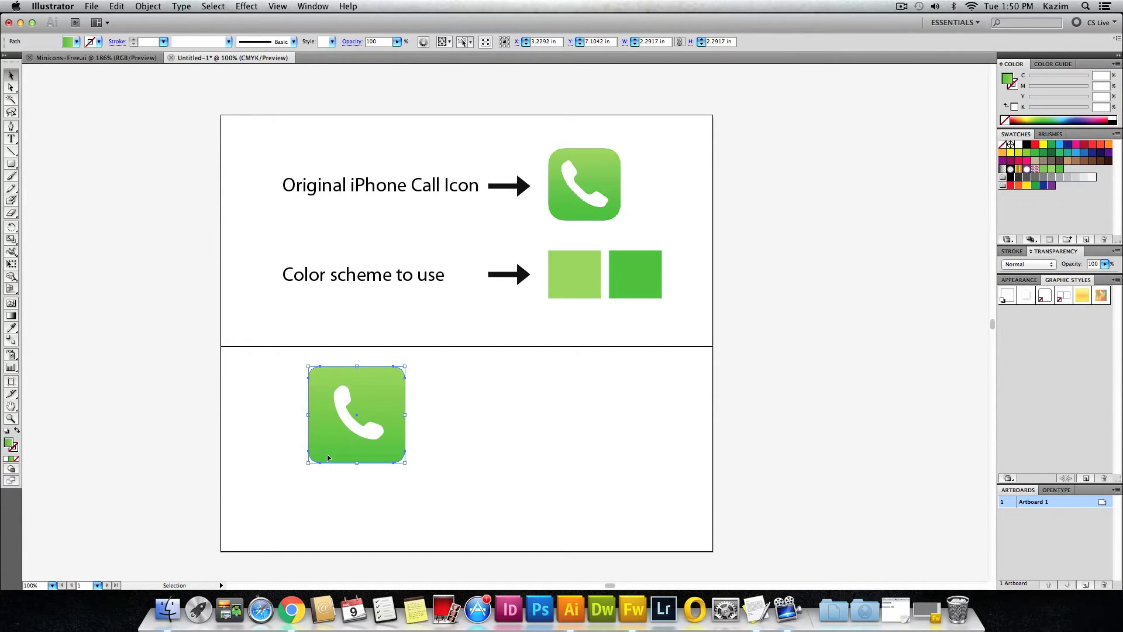
click(12, 265)
drag(307, 462, 319, 452)
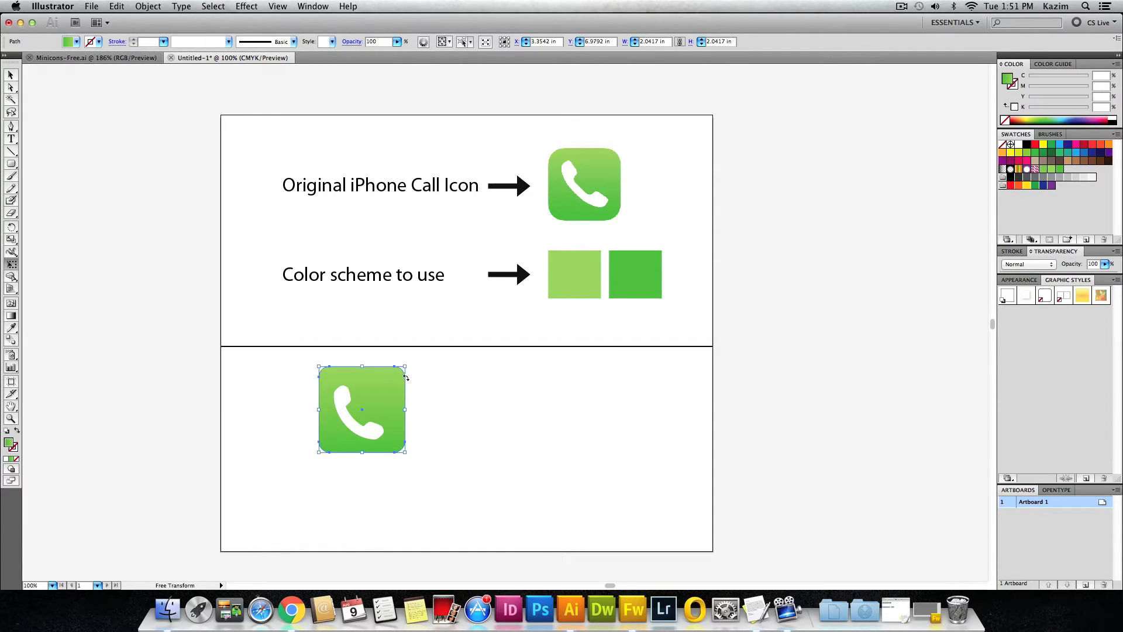
drag(406, 367, 394, 375)
key(Up)
key(Up)
key(Up)
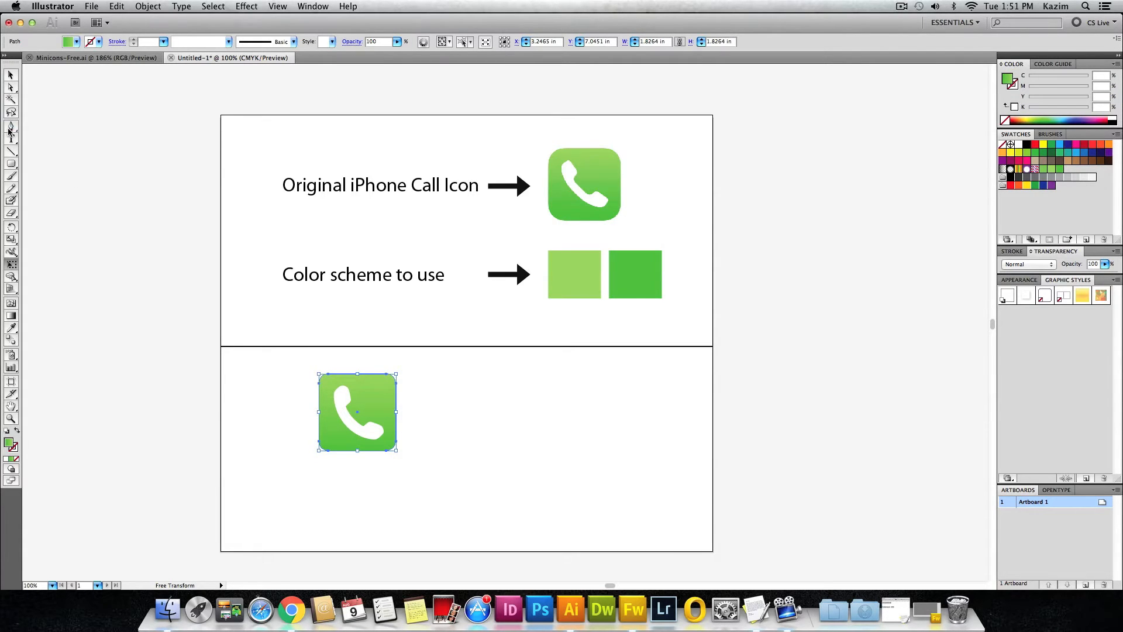
Enlarge the green rounded square slightly to about 1.92 in and nudge it left and up to center it behind the handset
drag(397, 450, 400, 453)
key(Left)
key(Left)
key(Left)
key(Left)
key(Up)
key(Up)
key(Up)
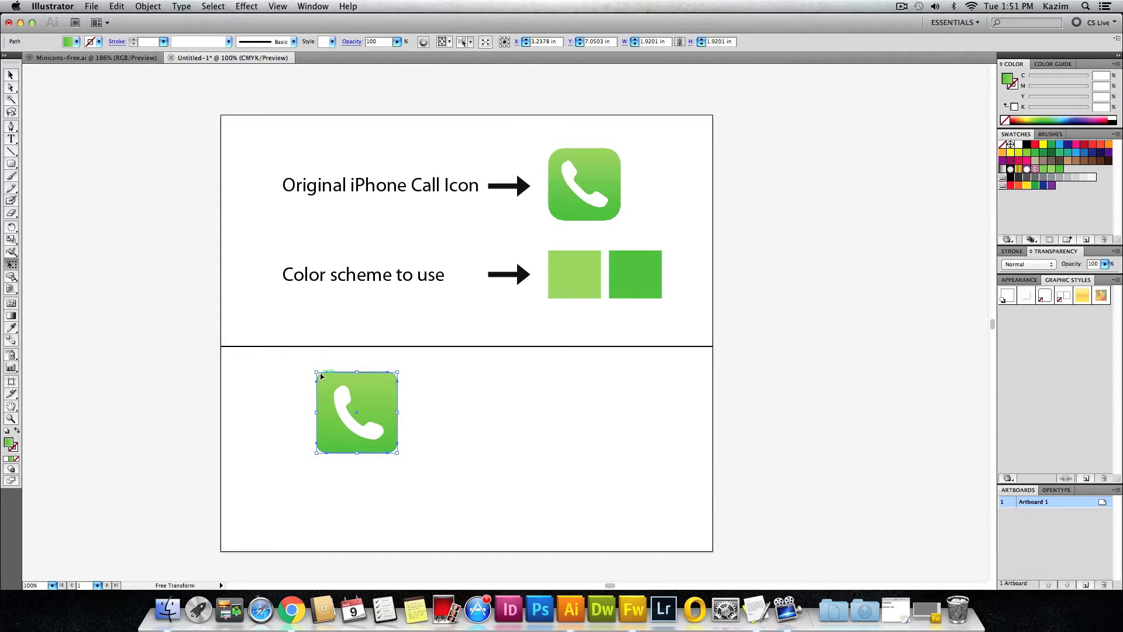
Group the green rounded square and the white handset into one icon
click(10, 74)
click(108, 257)
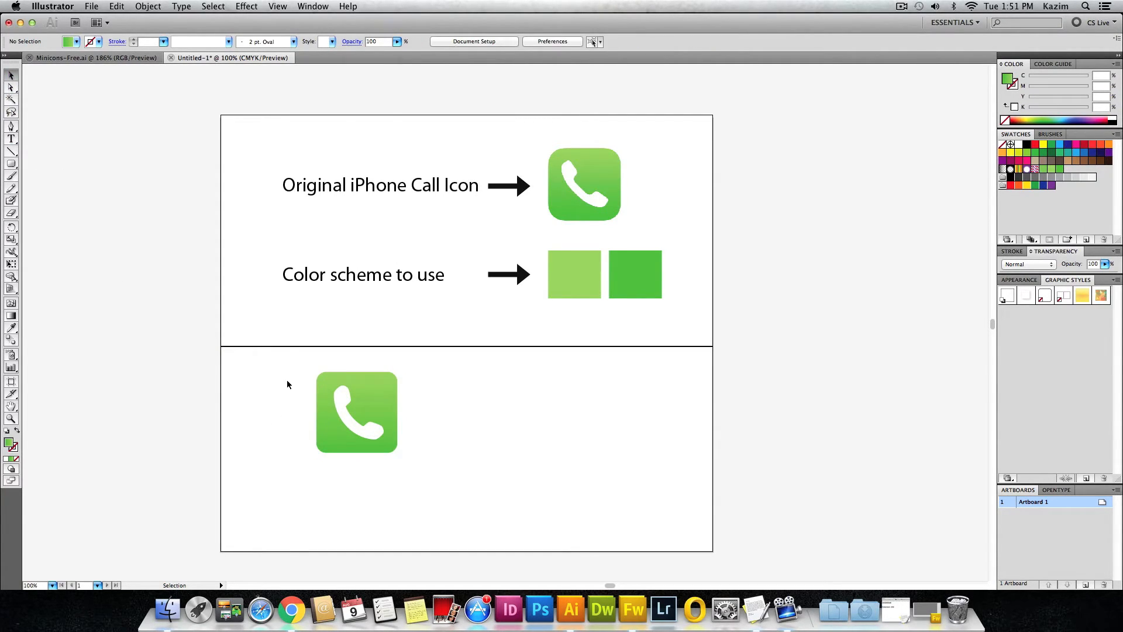
drag(290, 369, 426, 469)
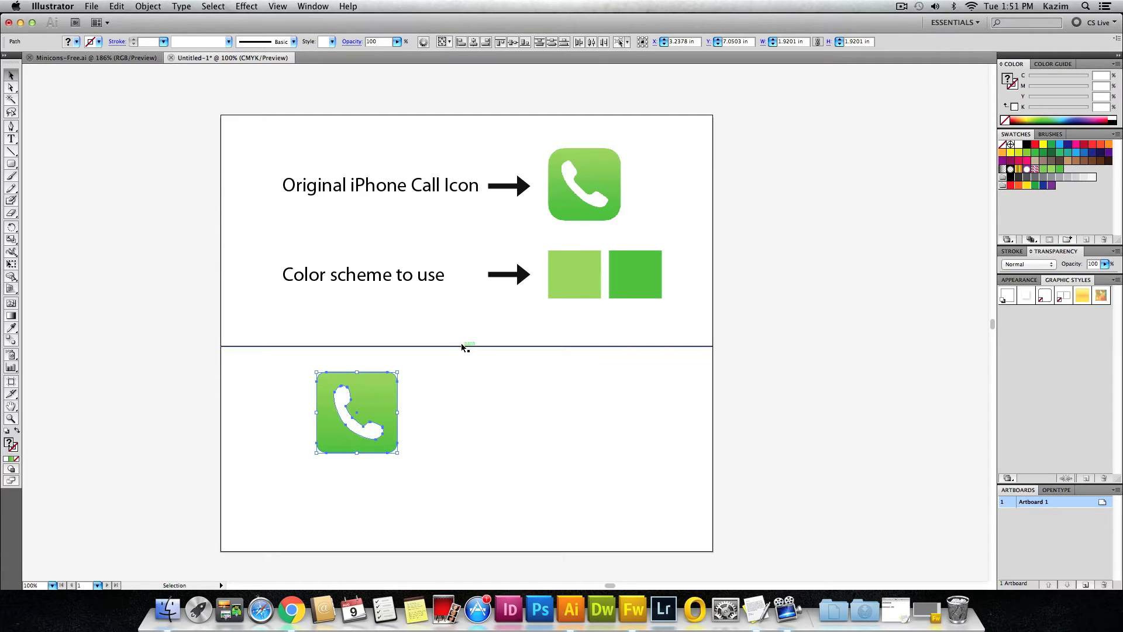
right_click(397, 393)
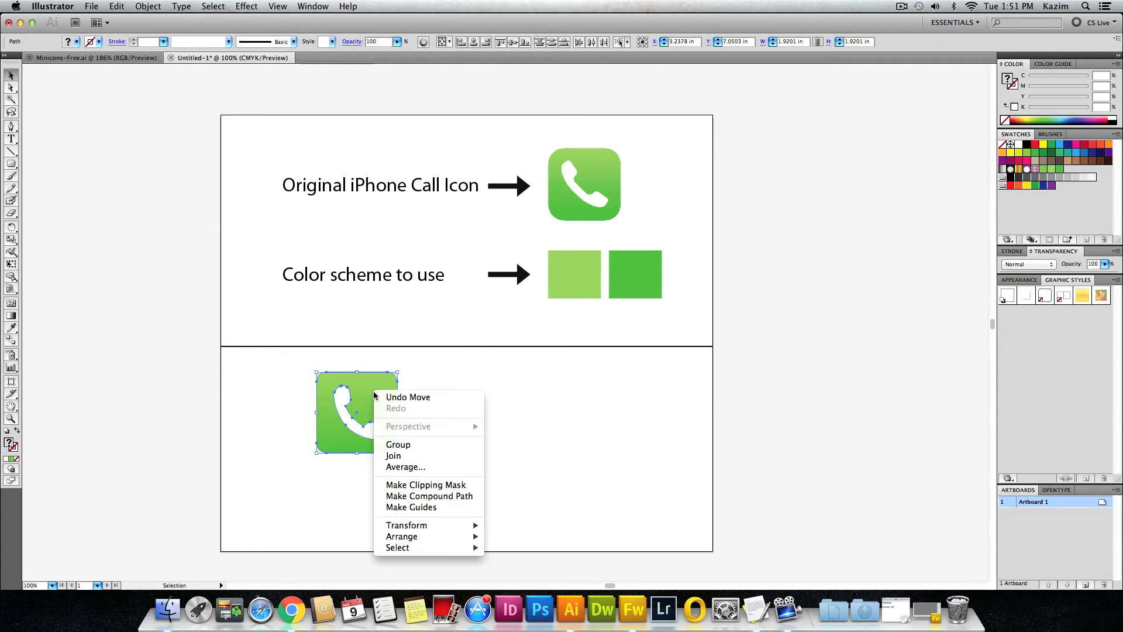
click(398, 445)
Try to align the horizontal centers of the grouped call icon and the divider line, and undo the alignment
click(456, 348)
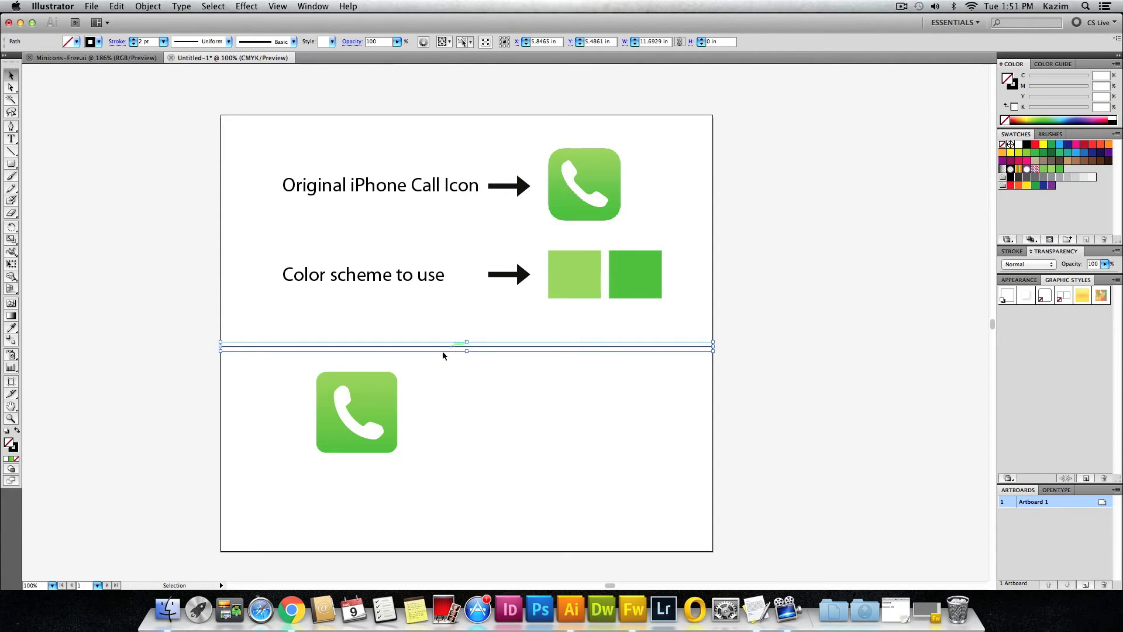
shift+click(387, 384)
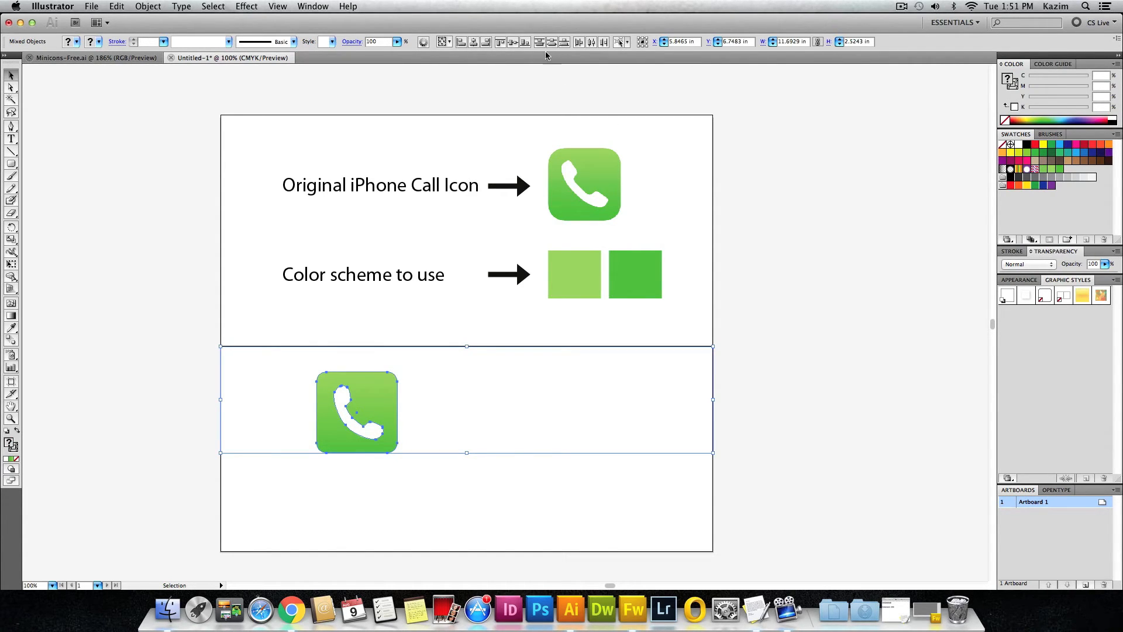
click(474, 44)
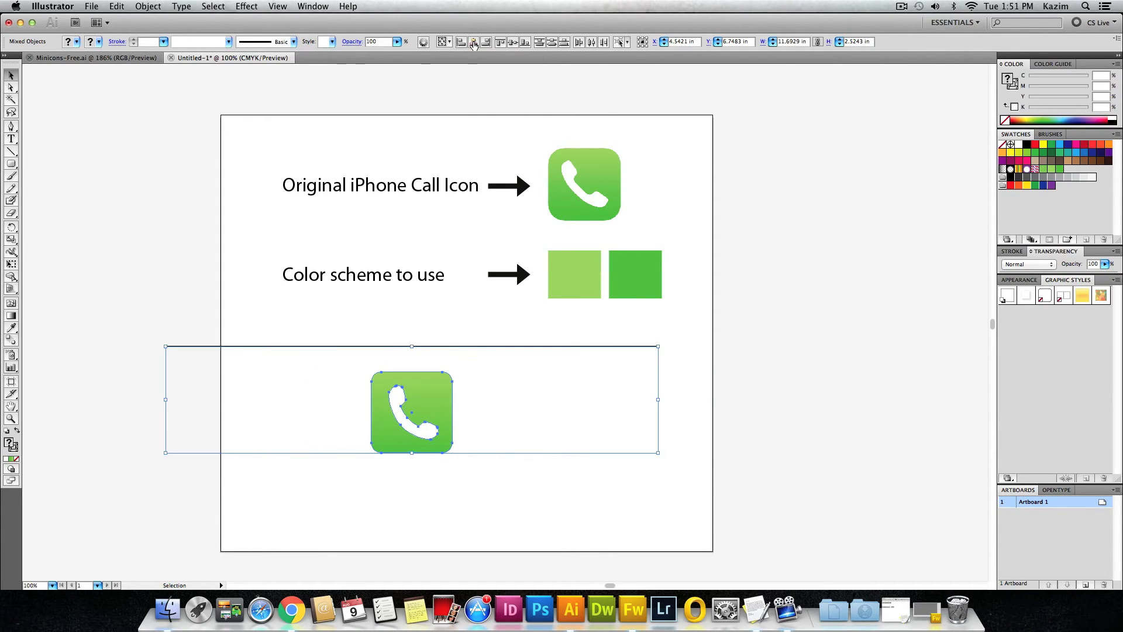
key(super+z)
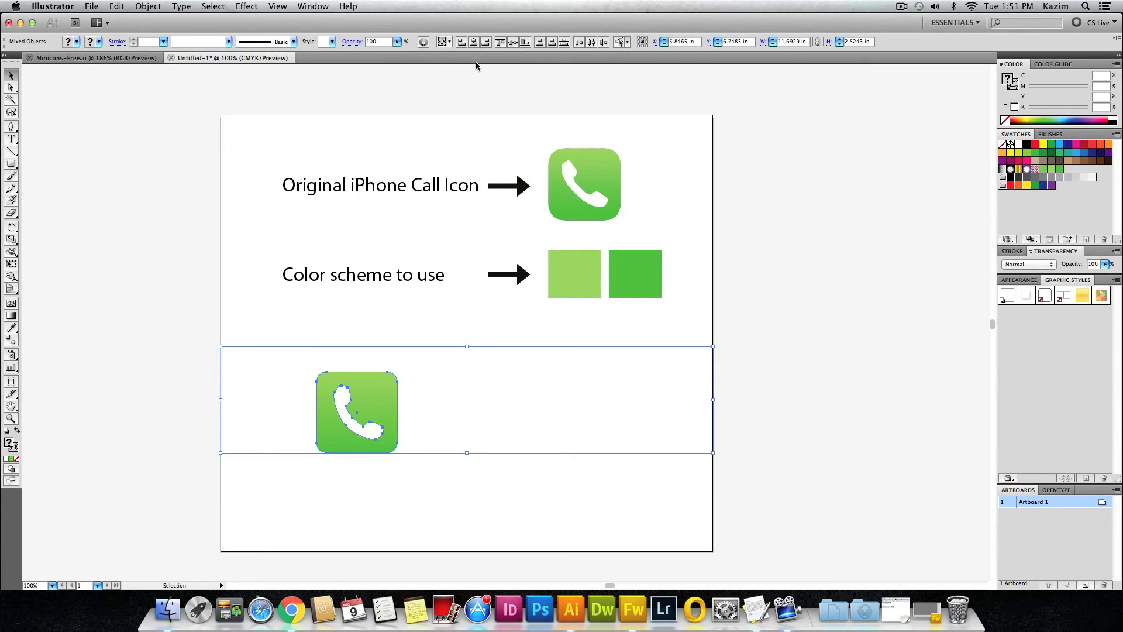
Move the recreated call icon to near the middle of the area below the divider line and deselect it
drag(439, 484, 457, 421)
click(577, 442)
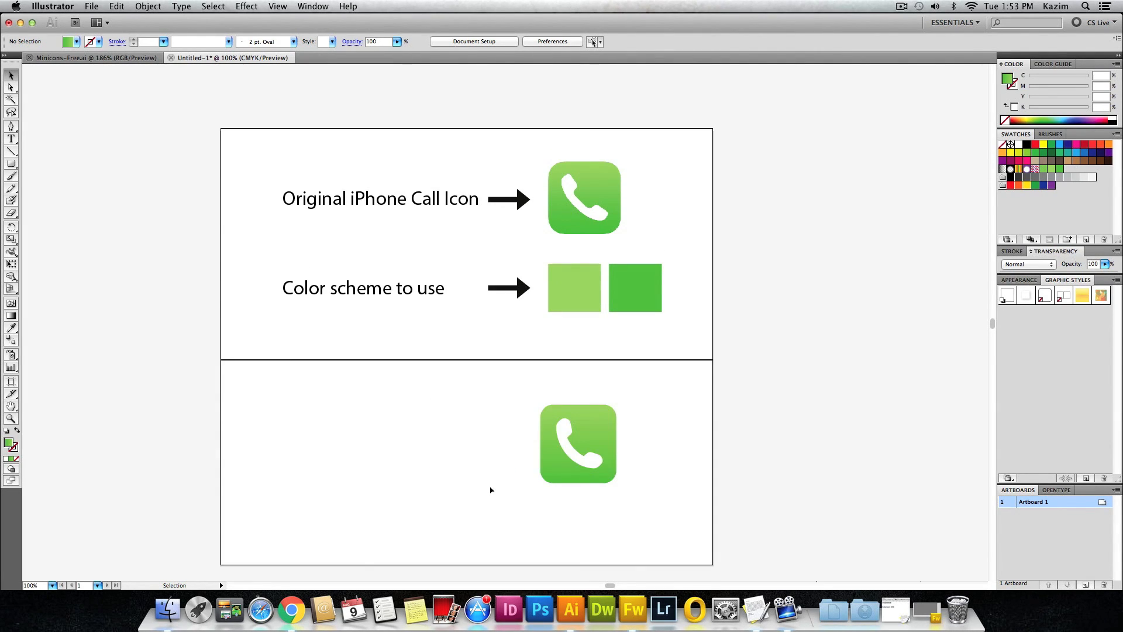
drag(505, 398, 642, 506)
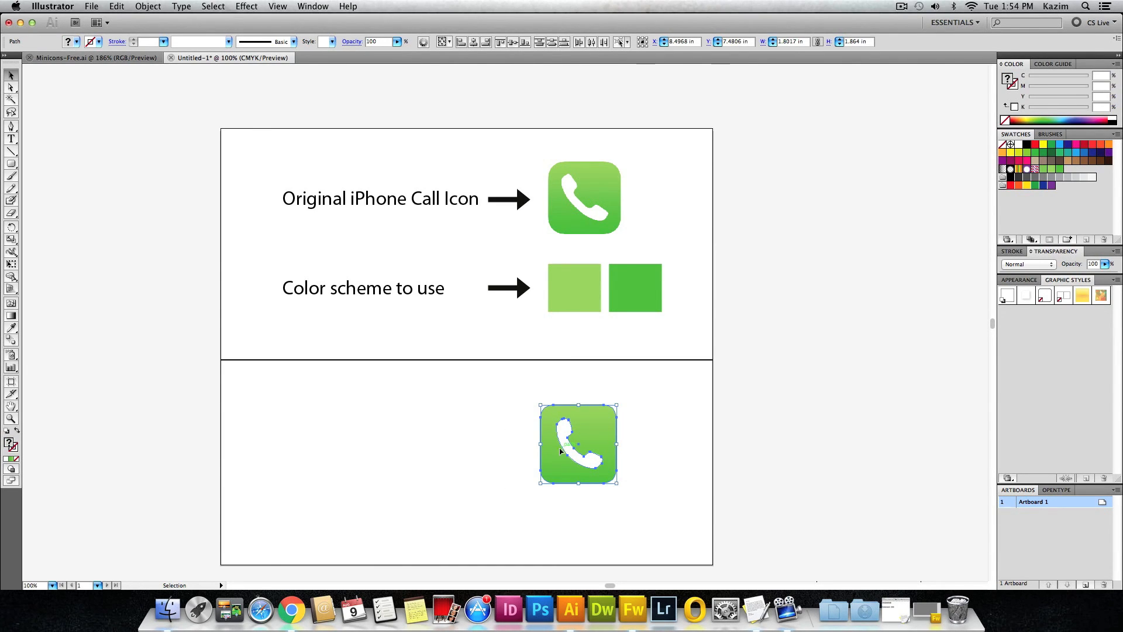
drag(559, 453, 467, 452)
click(606, 456)
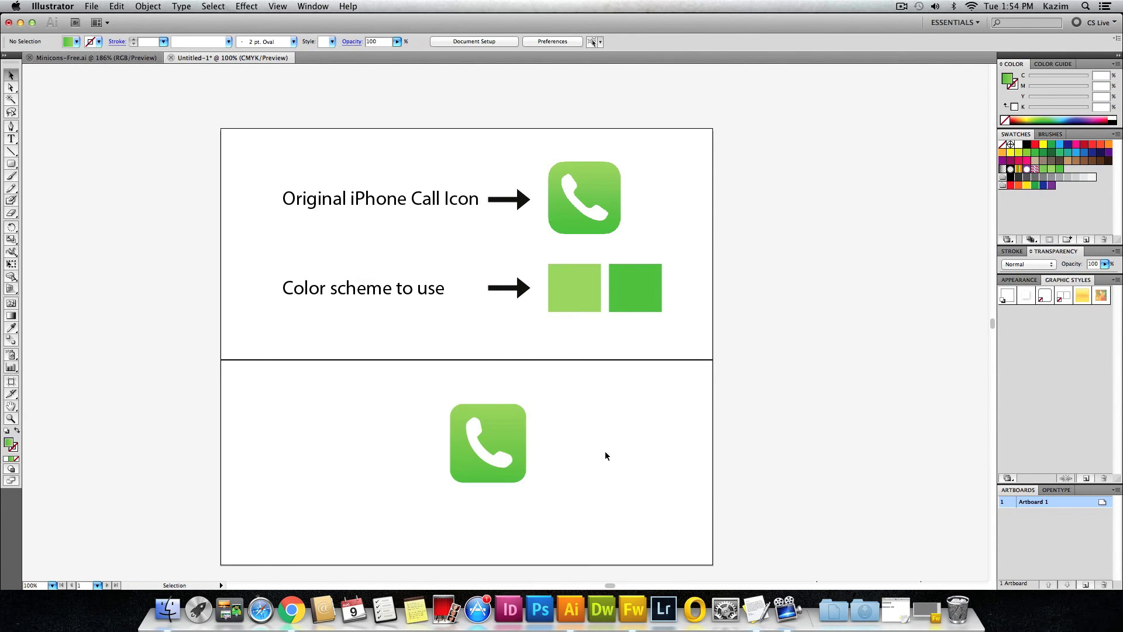